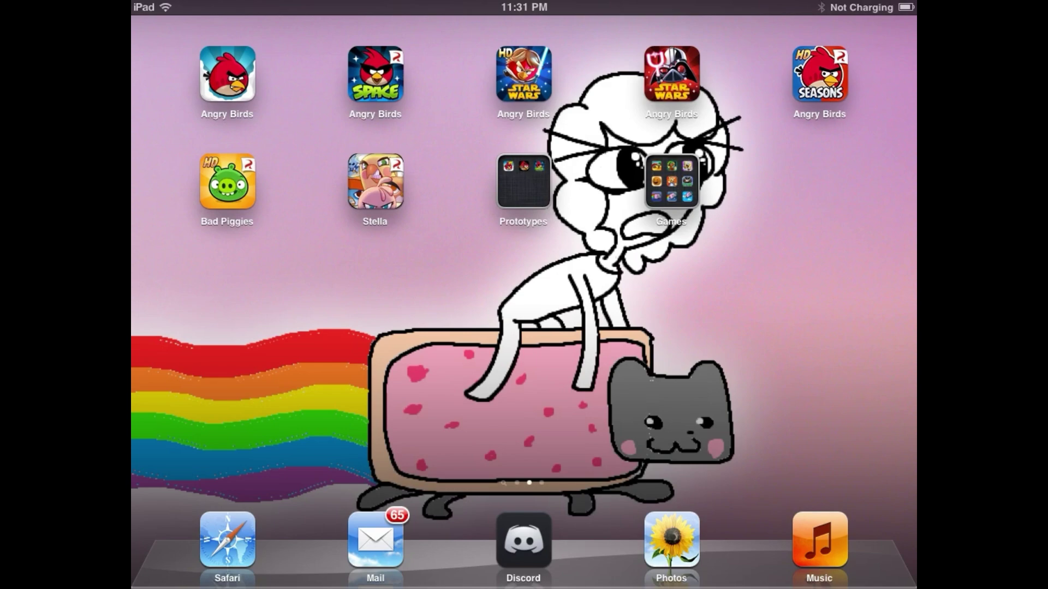
Swipe to the home page holding Calendar, Notes and the Jailbreak folder.
left_click_drag(327, 286, 737, 286)
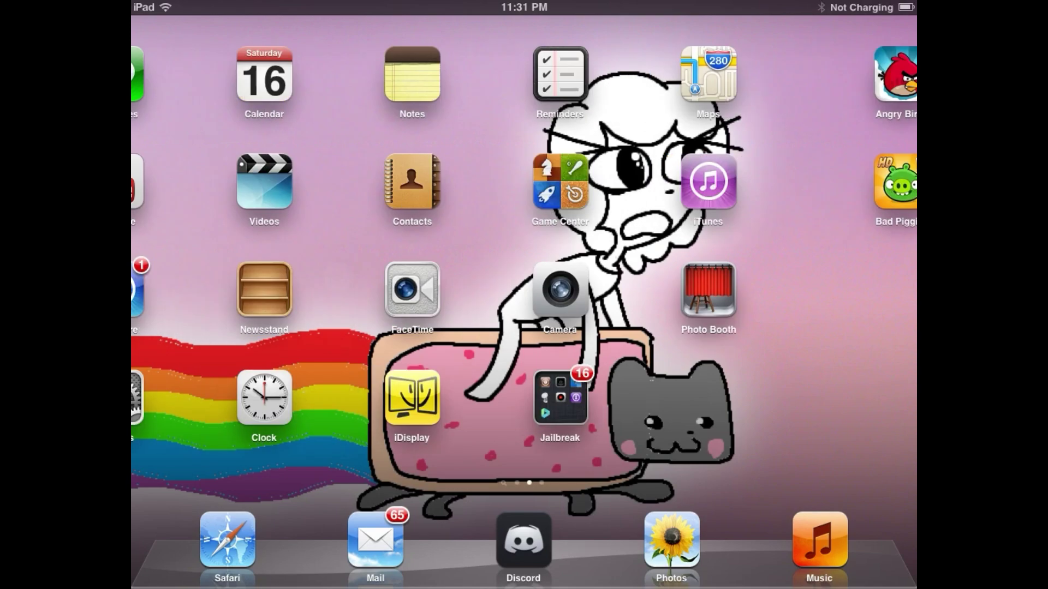
Launch iFile from the Jailbreak folder and open /etc/hosts in Text Viewer.
left_click(672, 396)
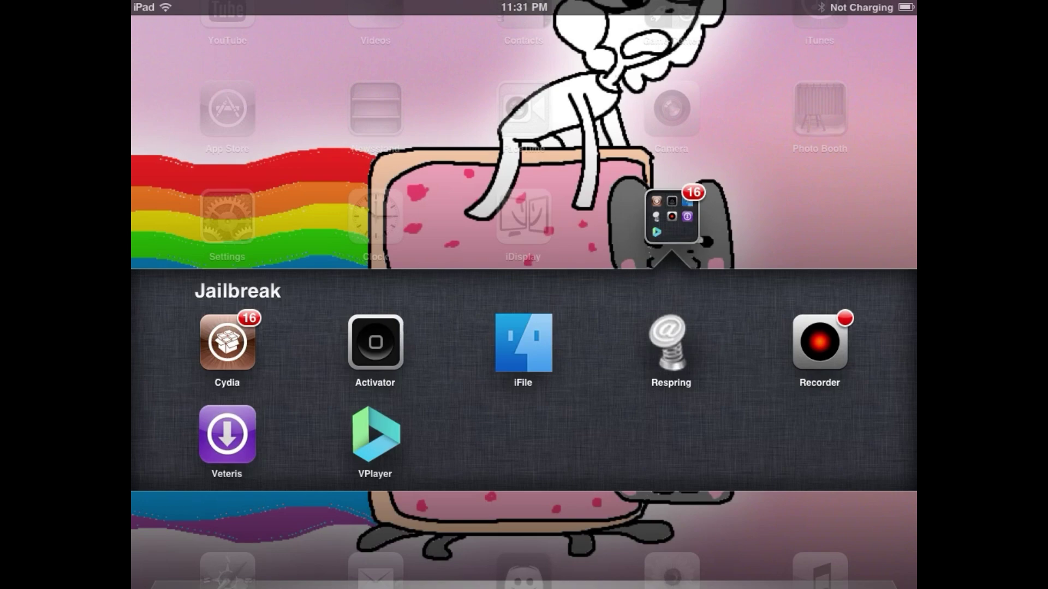
left_click(523, 343)
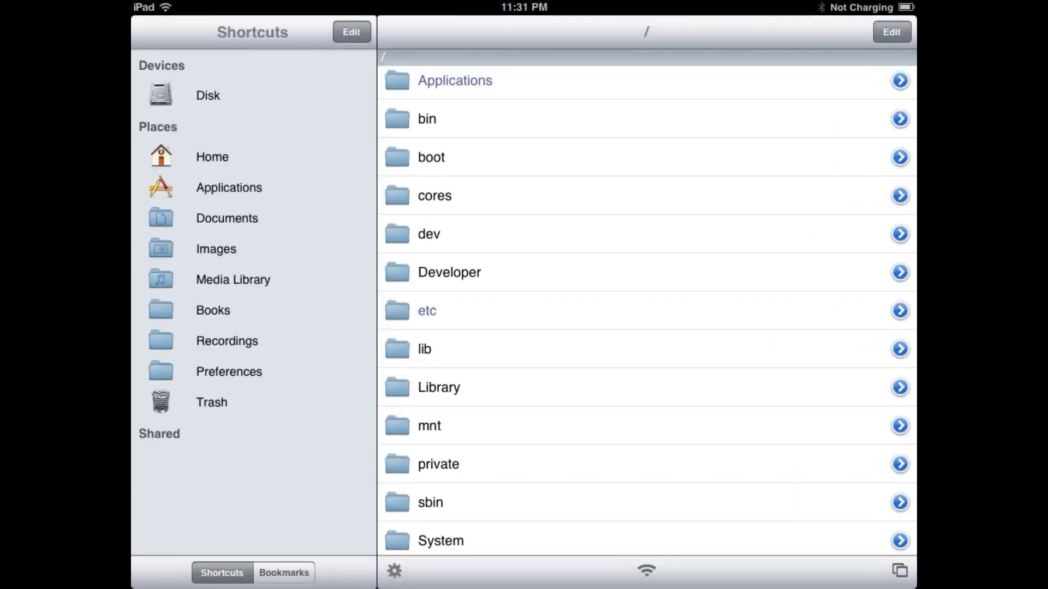
left_click(208, 95)
scroll(647, 303, "down", 5)
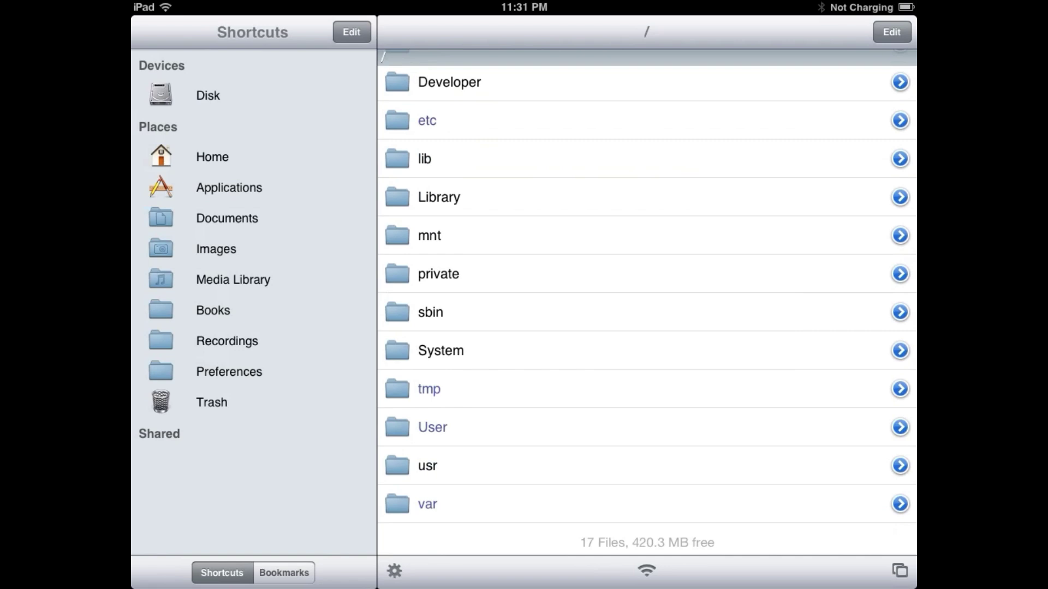
scroll(647, 304, "up", 4)
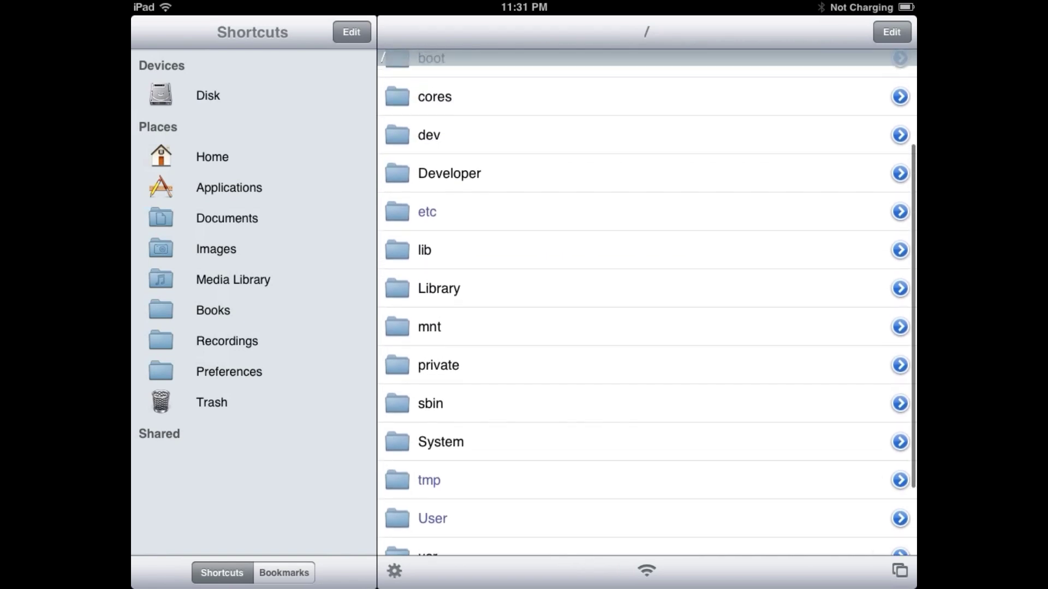
scroll(647, 303, "down", 3)
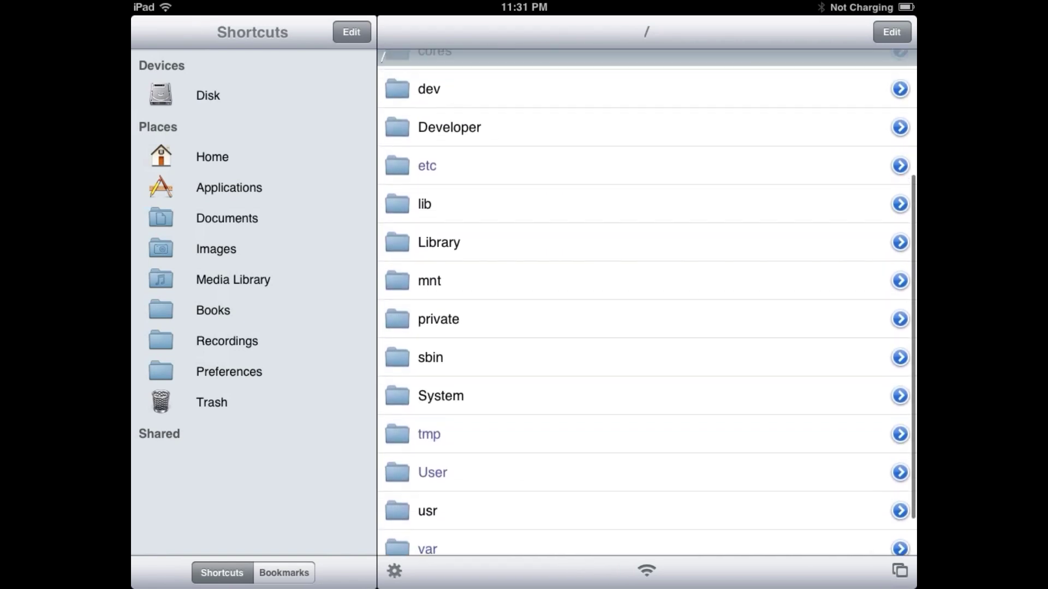
scroll(648, 303, "up", 5)
left_click(427, 339)
scroll(647, 303, "down", 1)
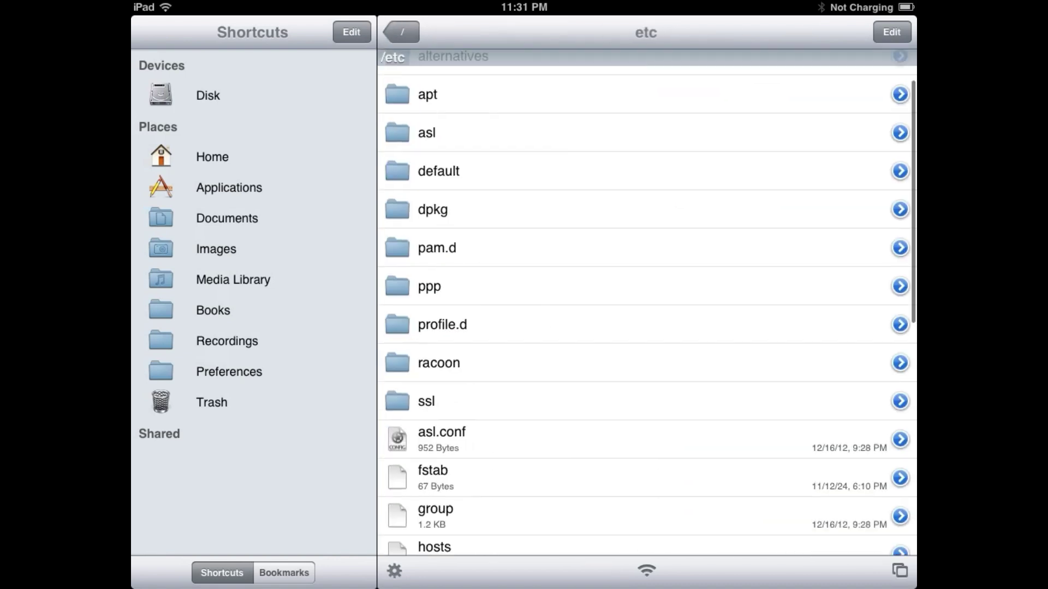
scroll(647, 303, "down", 3)
left_click(647, 388)
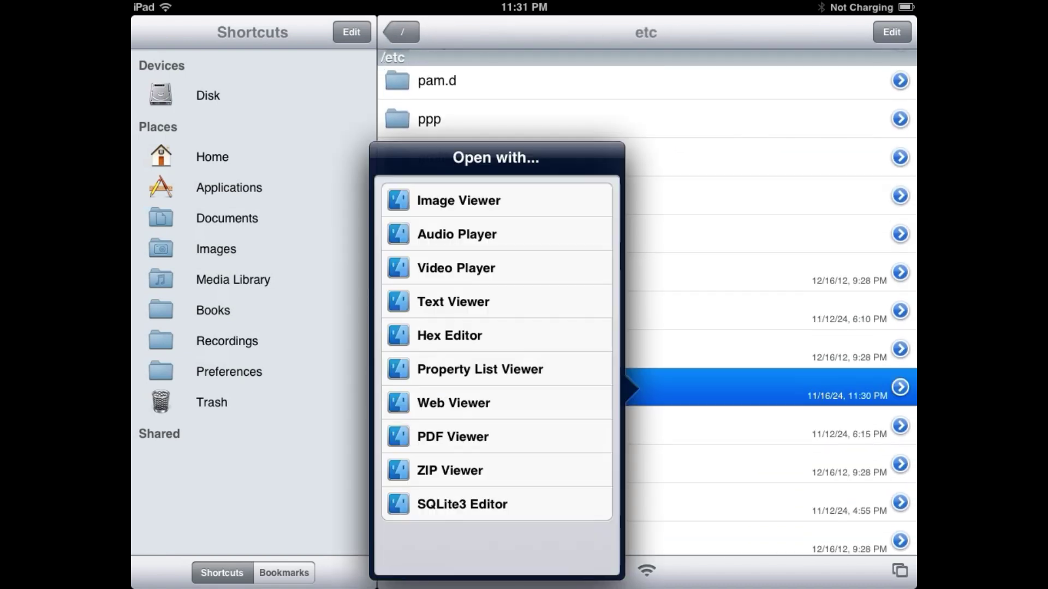
left_click(453, 301)
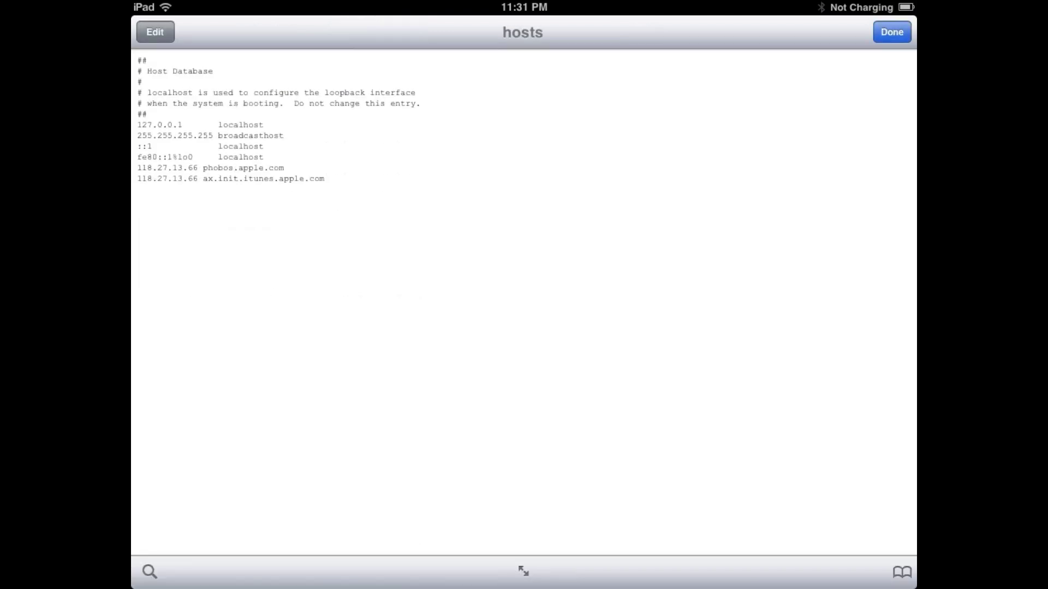
Select and delete both 118.27.13.66 apple.com lines in the hosts file.
left_click(155, 31)
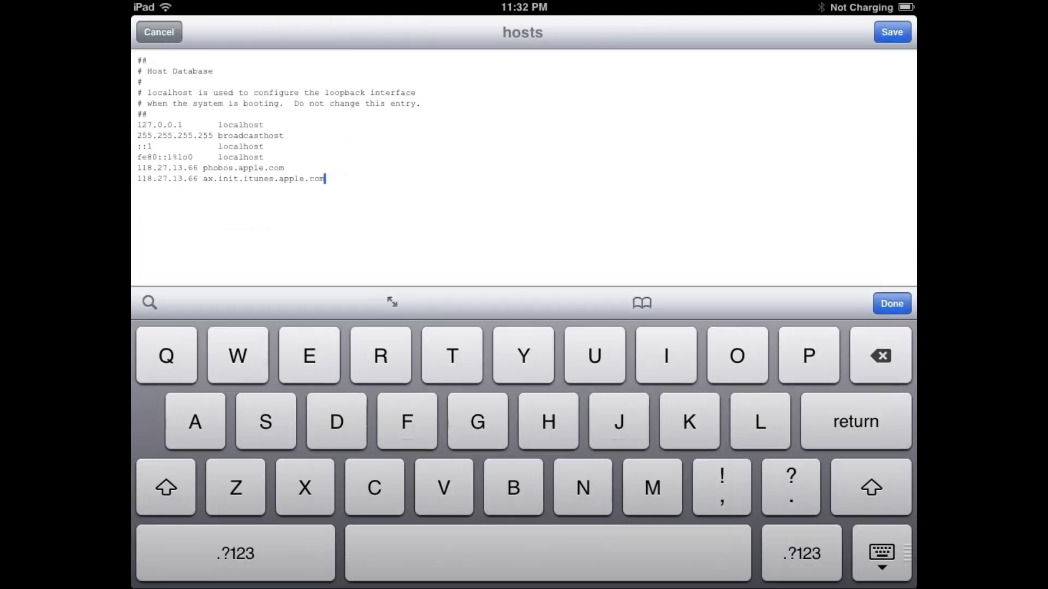
left_click(309, 178)
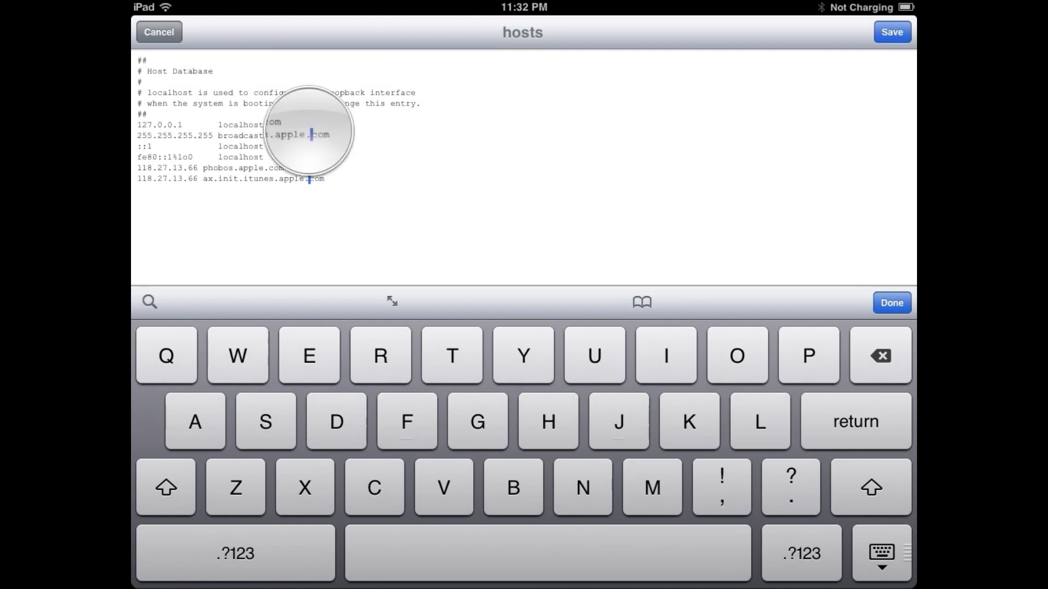
left_click(248, 145)
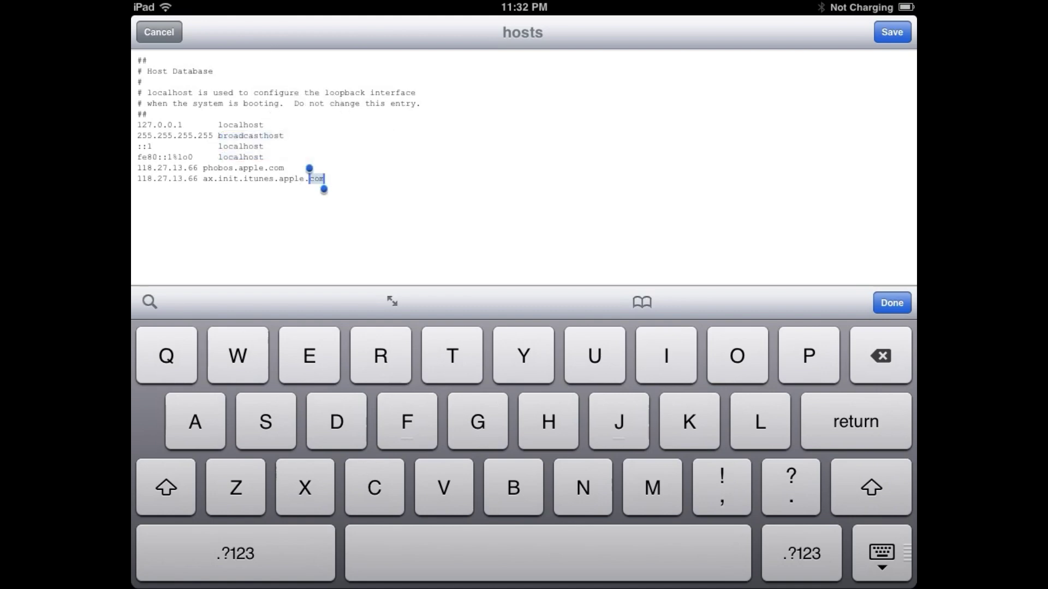
left_click_drag(309, 167, 138, 157)
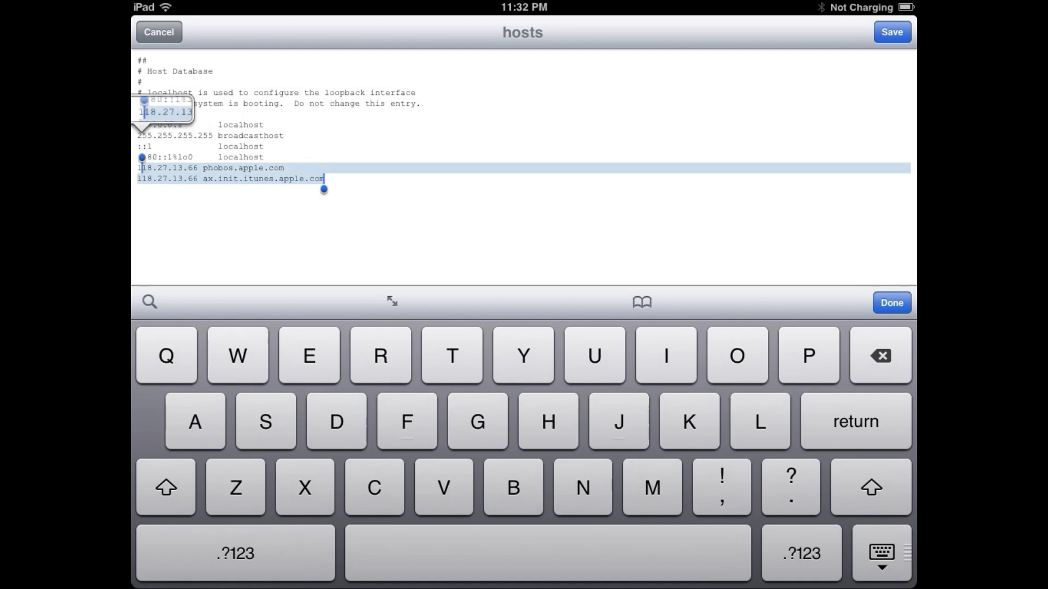
key("BackSpace")
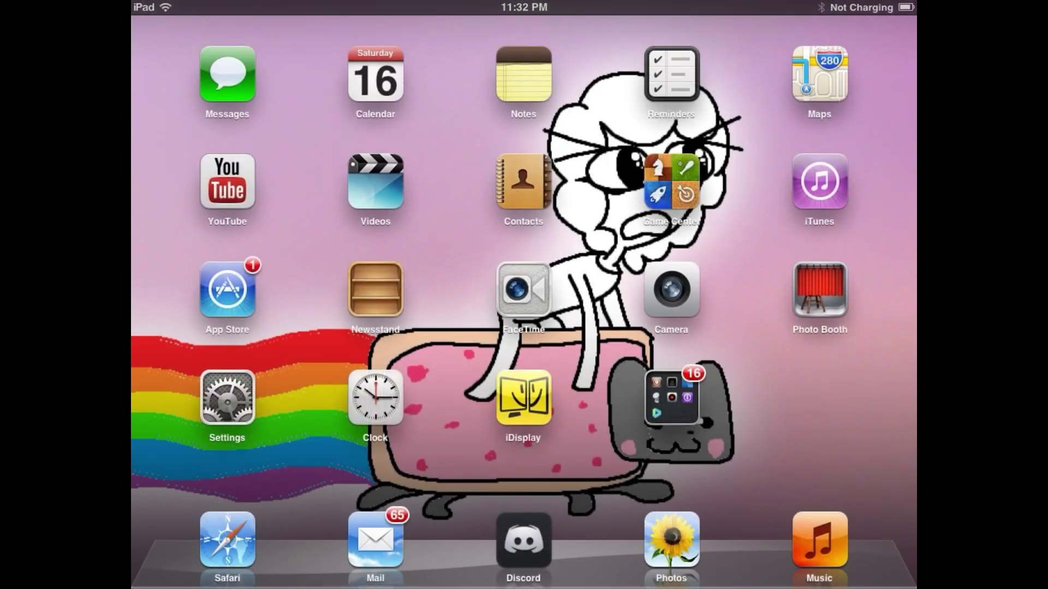
left_click(523, 74)
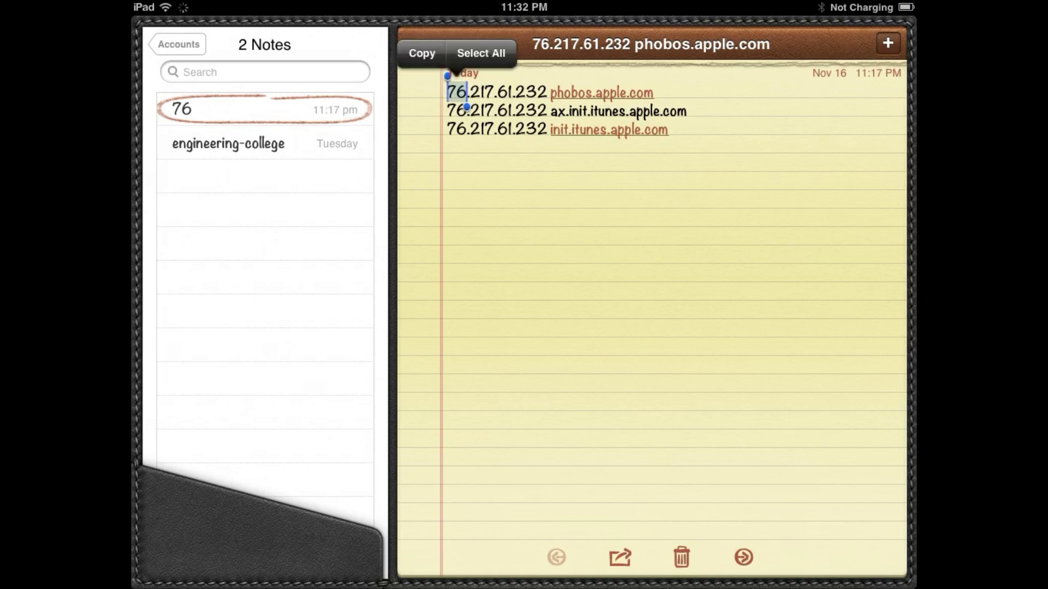
left_click(482, 52)
left_click(673, 53)
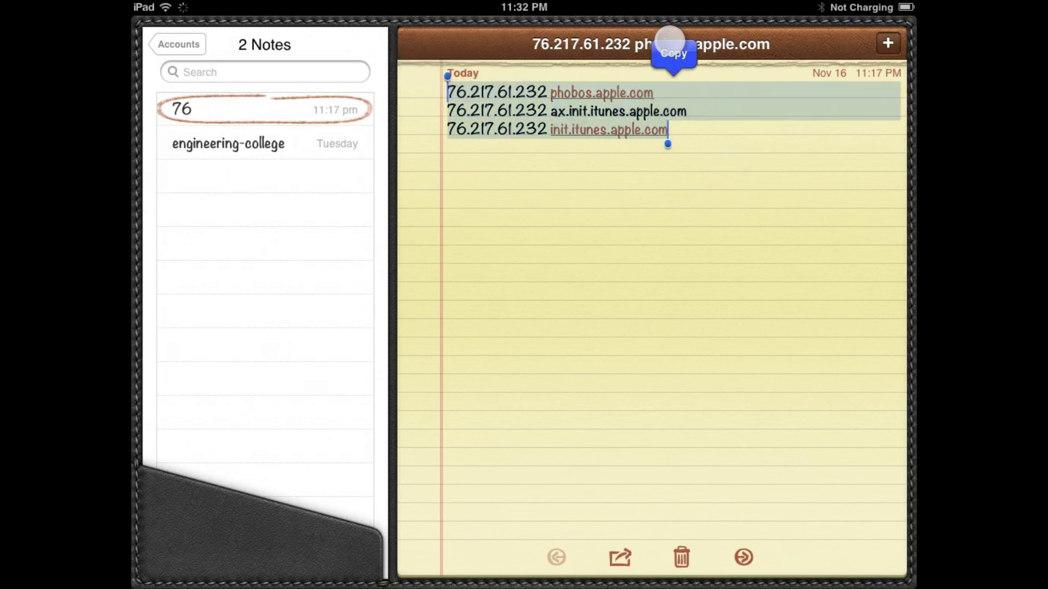
key("super")
left_click(671, 400)
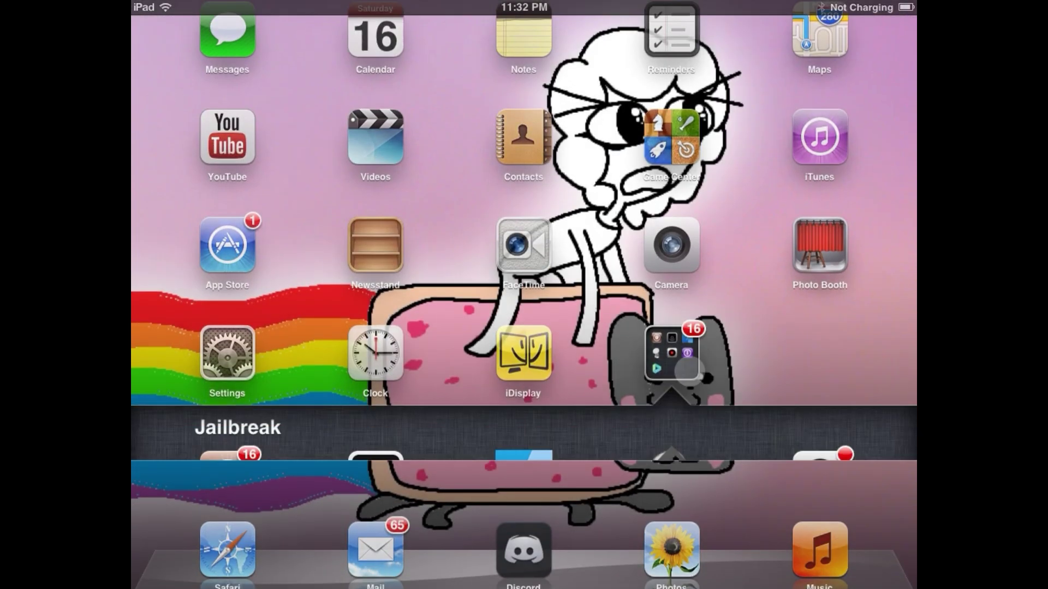
Paste the three 76.217.61.232 lines onto the hosts file's empty last line and save.
left_click(524, 340)
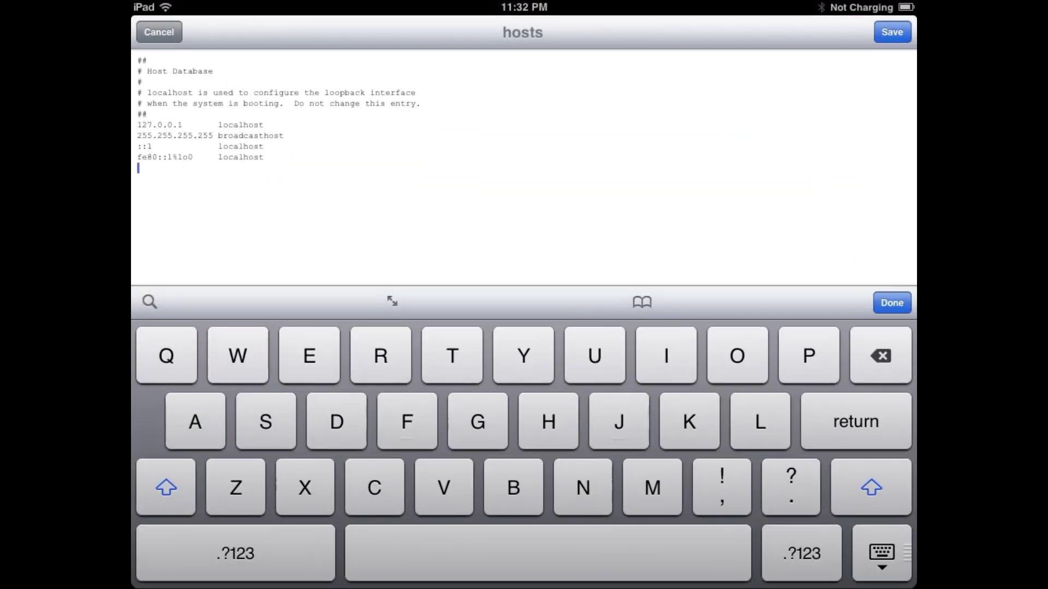
left_click(139, 168)
left_click(294, 133)
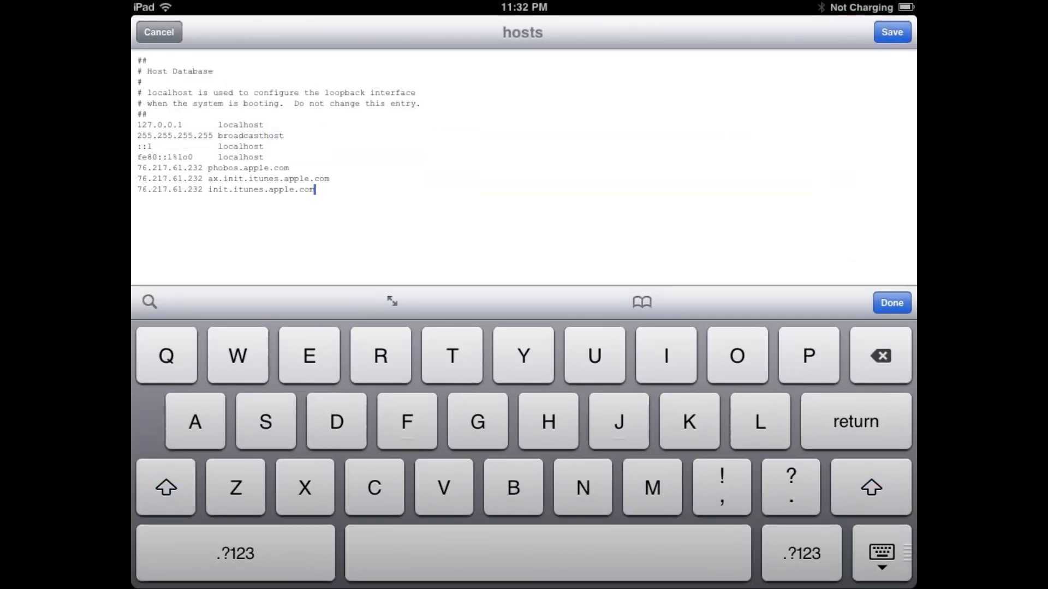
left_click(892, 32)
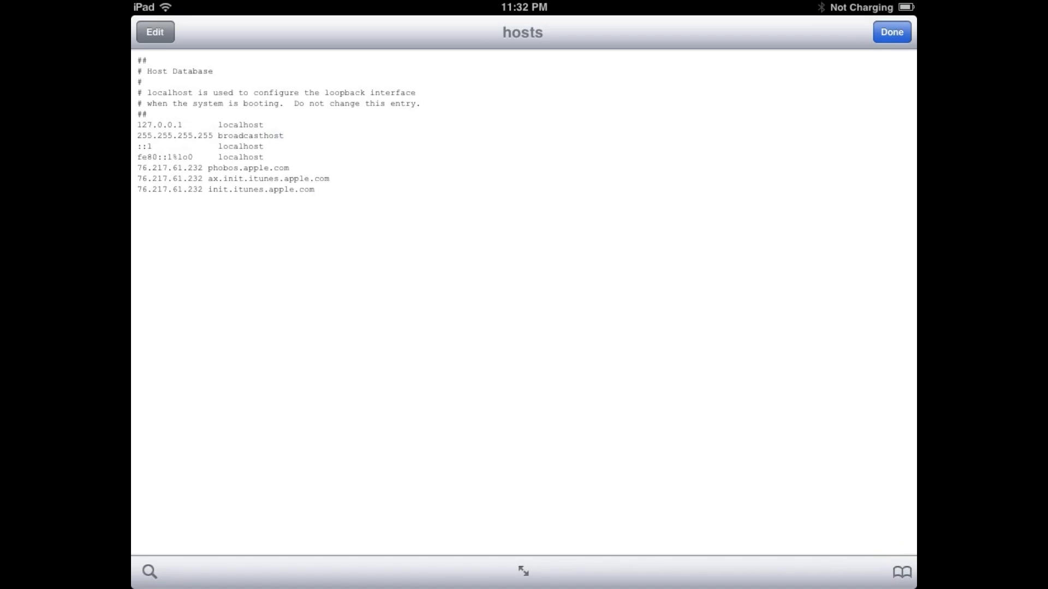
left_click(892, 32)
key("Home")
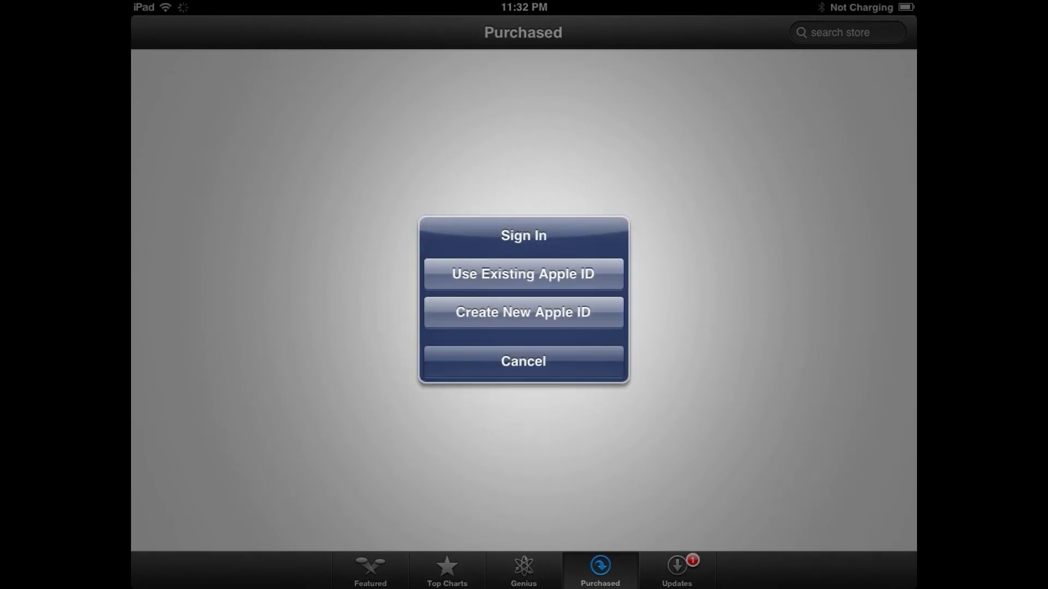
Sign in to Purchased with an existing Apple ID, then swipe toward Settings.
left_click(461, 265)
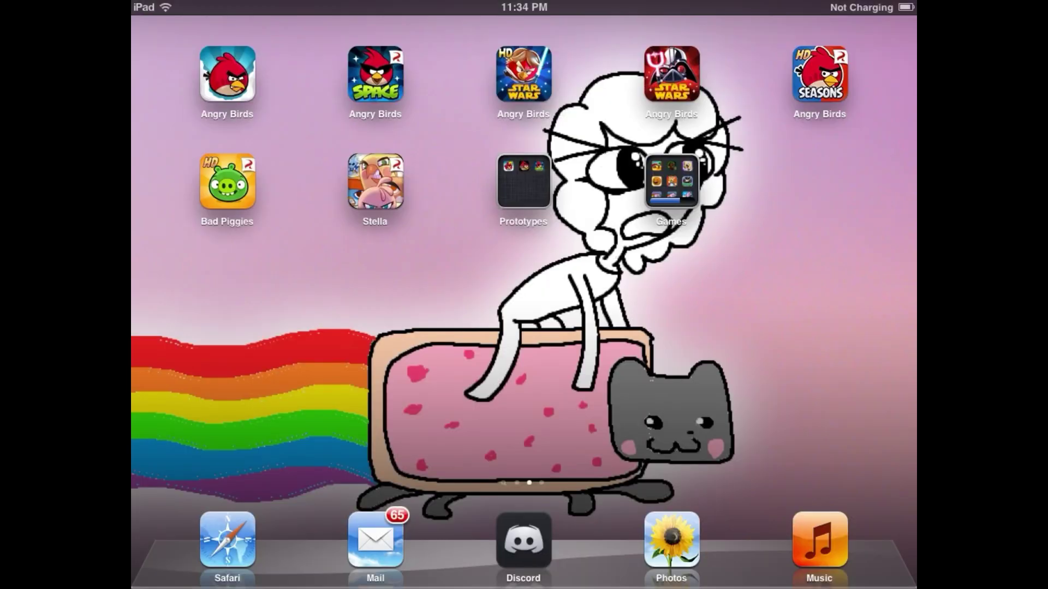
left_click_drag(274, 238, 737, 238)
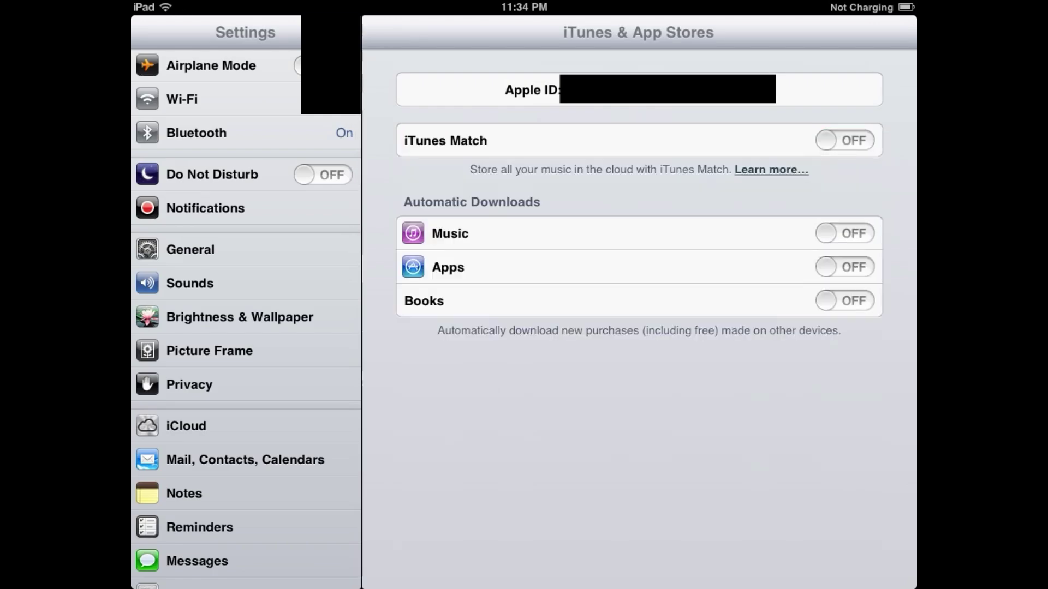
scroll(246, 319, "down", 10)
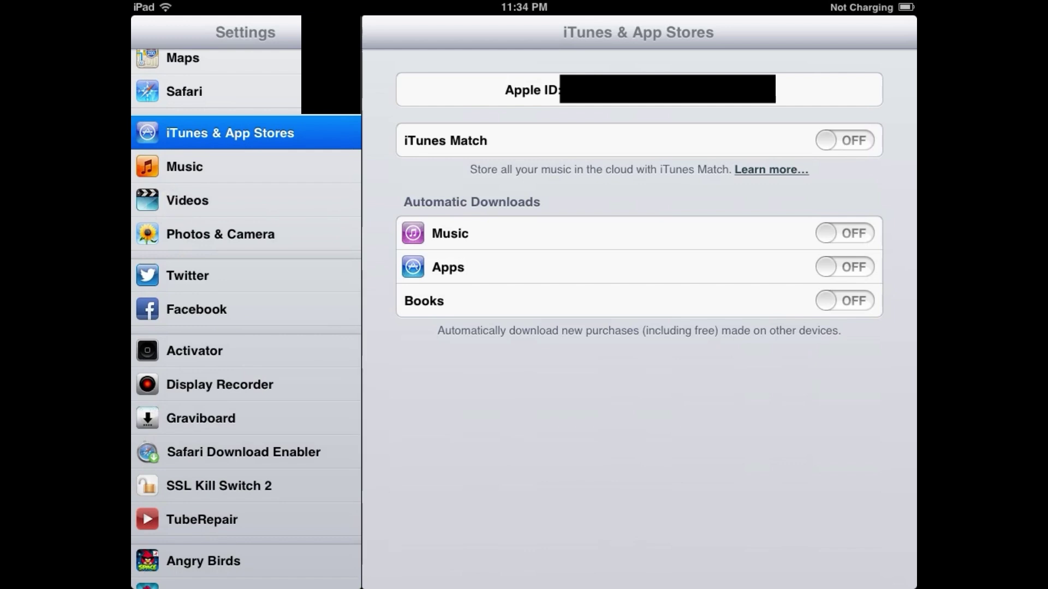
Toggle SSL Kill Switch 2's Disable Certificate Validation off and back on.
left_click(218, 485)
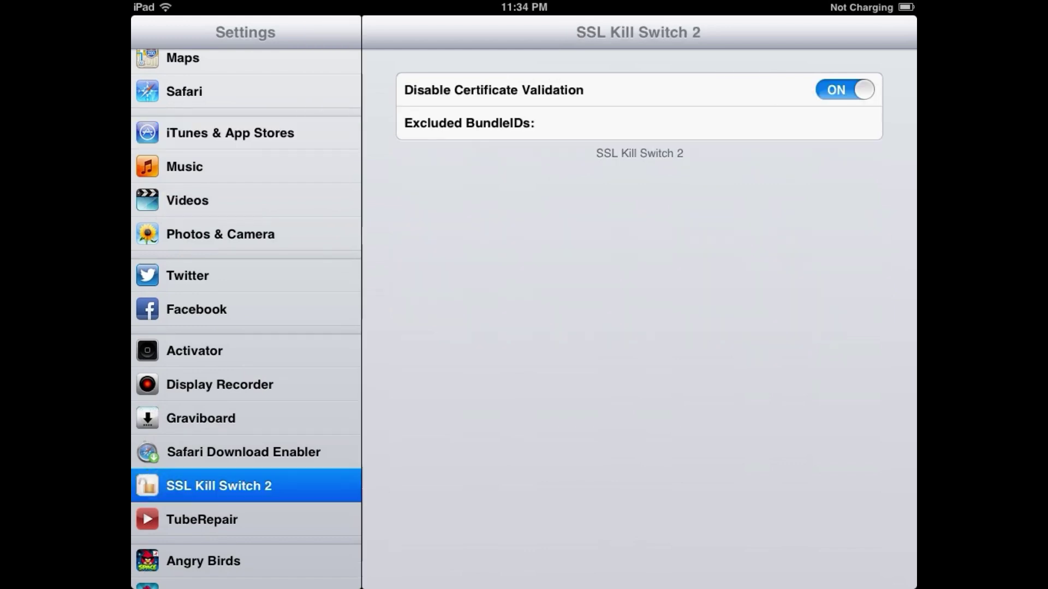
left_click(845, 91)
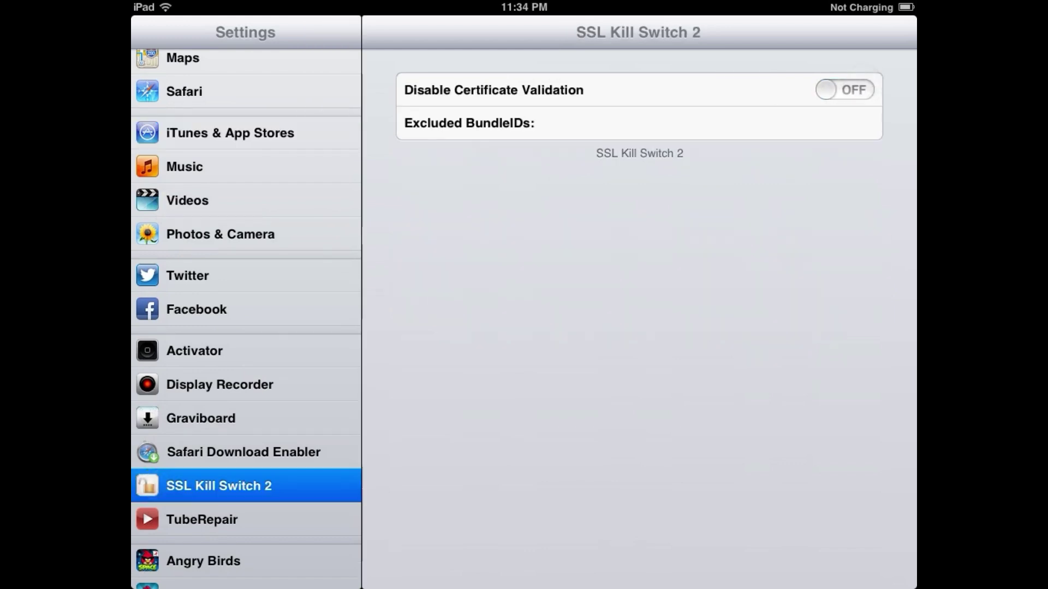
left_click(851, 88)
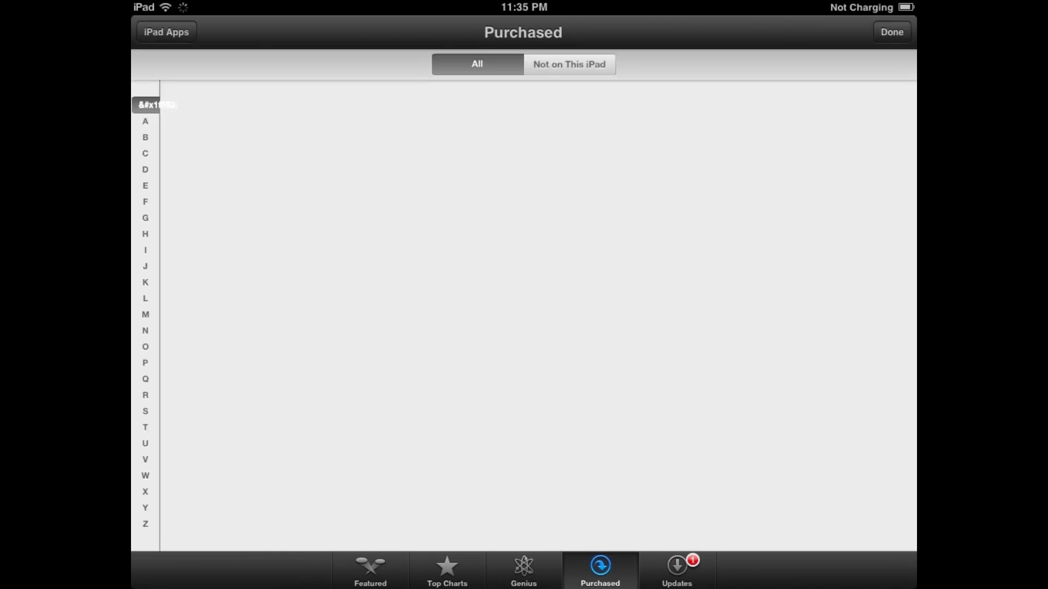
Jump to the A apps in Purchased and download Angry Birds Rio HD Free.
left_click(145, 121)
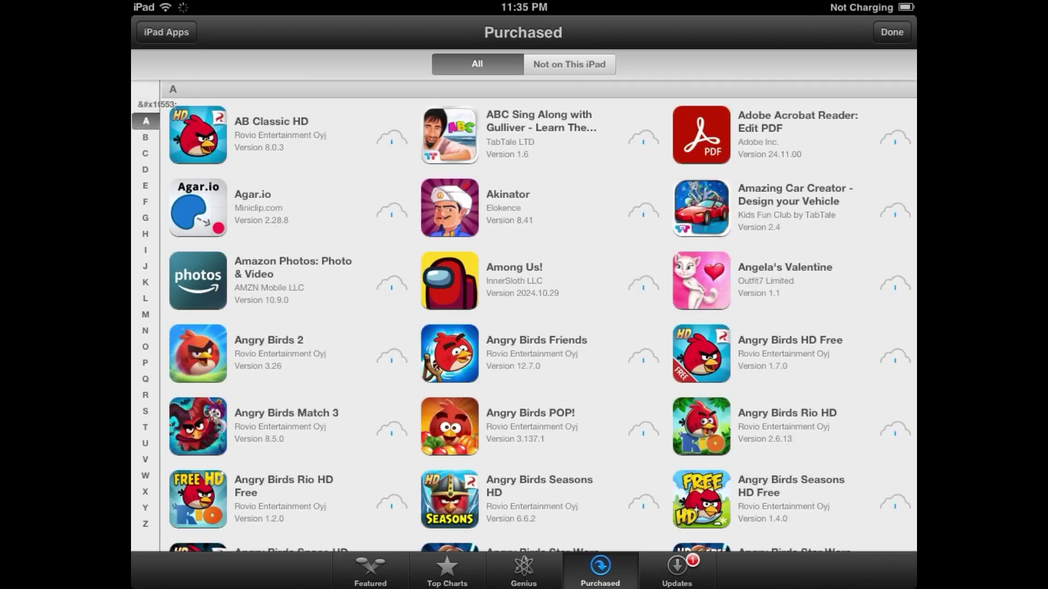
scroll(252, 223, "down", 3)
scroll(253, 223, "down", 2)
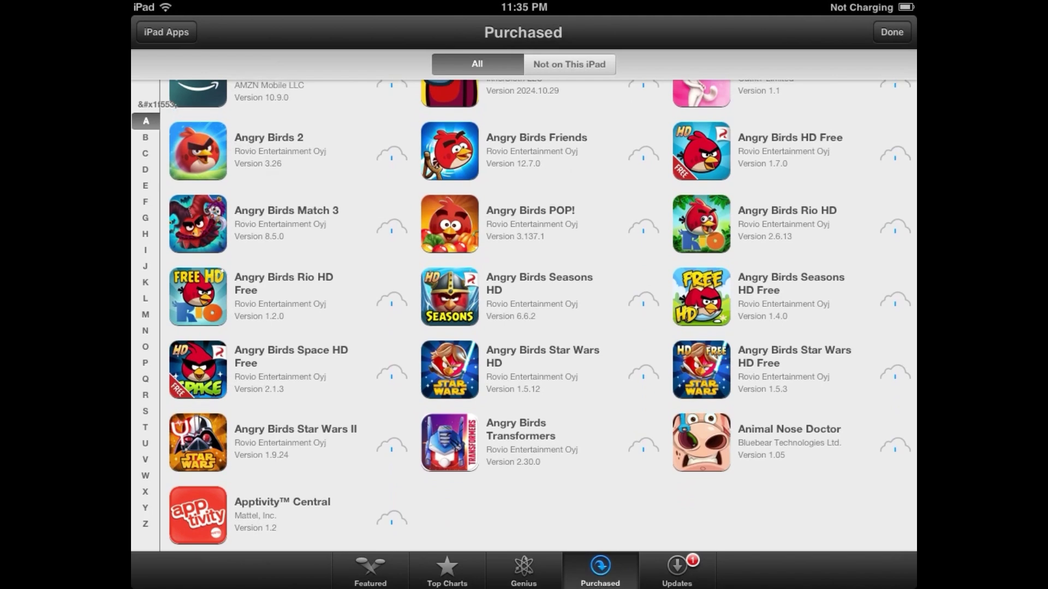
left_click(392, 300)
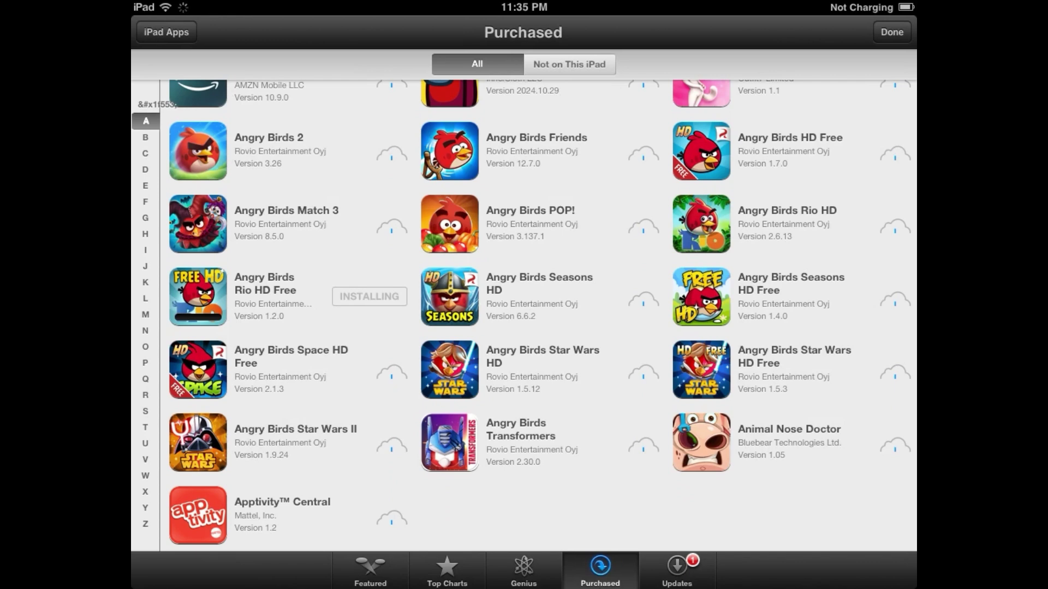
Go to the home screen to watch Angry Birds Rio HD Free install.
key("super")
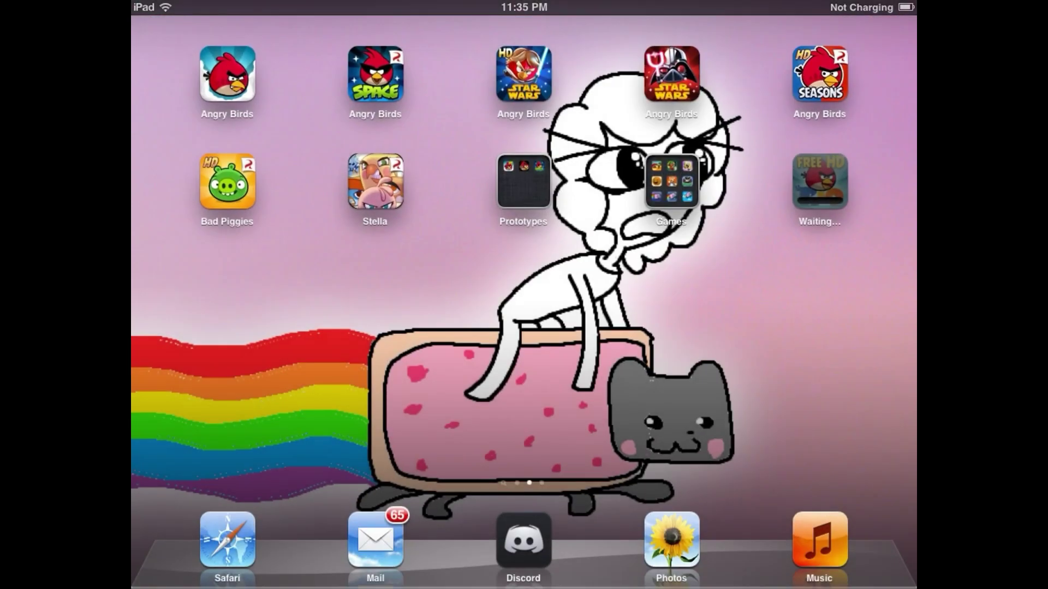